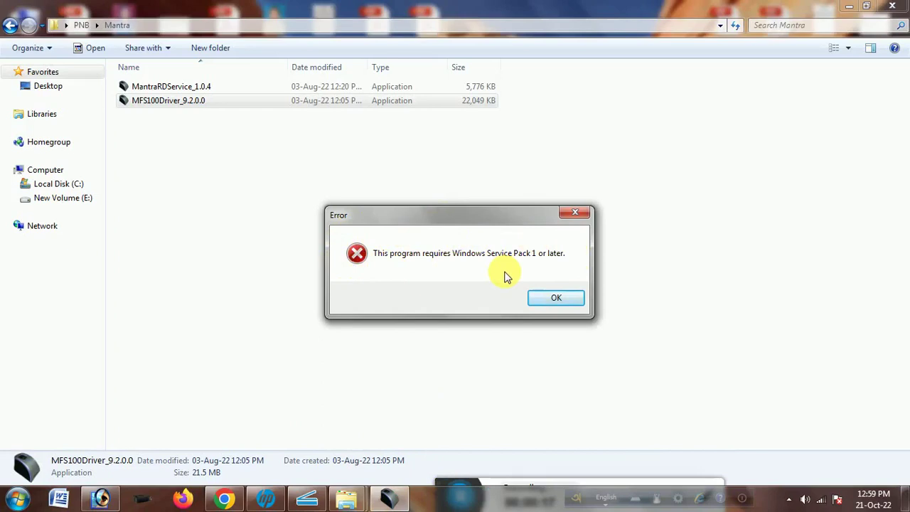
Dismiss the installer's error dialog, then show and refresh the desktop.
click(543, 303)
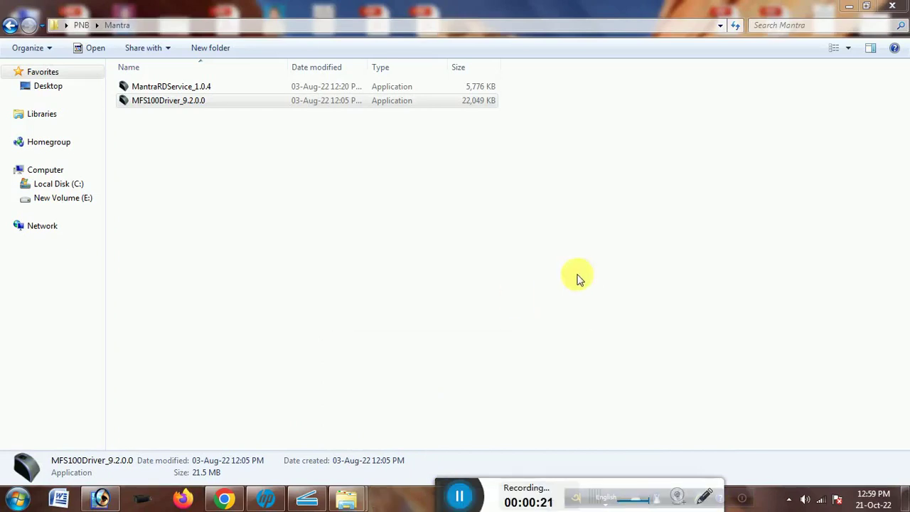
key(super+d)
right_click(512, 242)
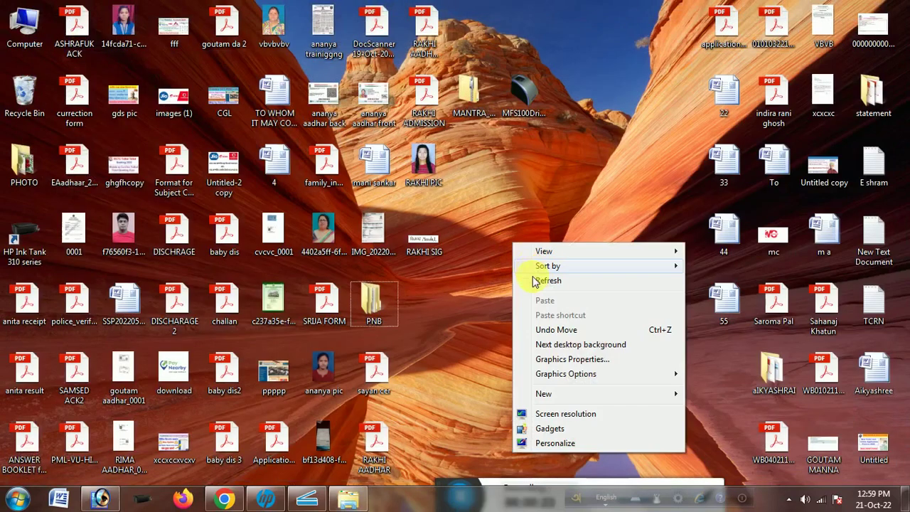
click(535, 278)
Try to run MFS100Driver_9.2.0.0 from the Mantra folder inside PNB, then dismiss its error and close the folder.
double_click(371, 304)
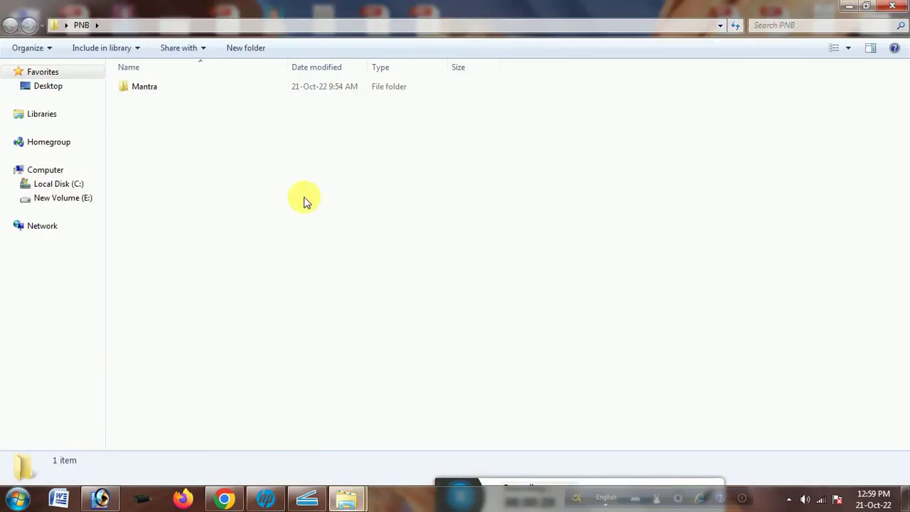
double_click(151, 85)
click(178, 101)
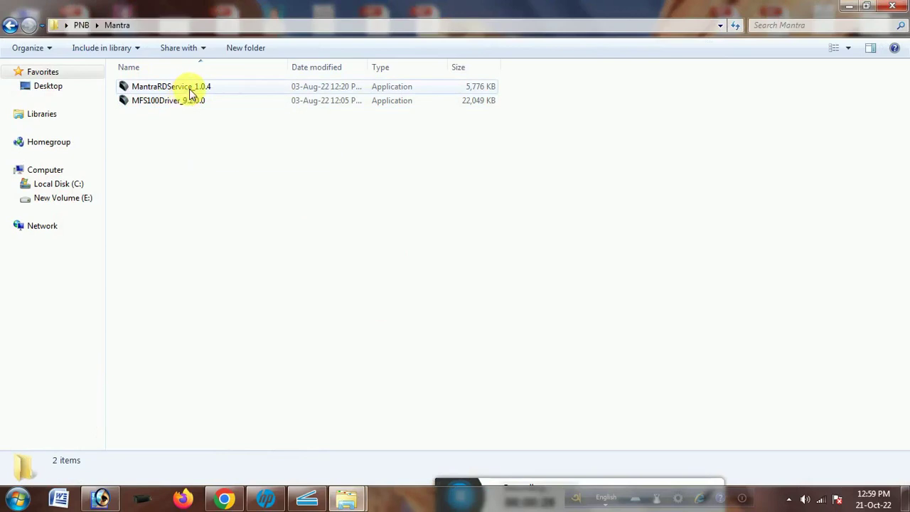
double_click(186, 101)
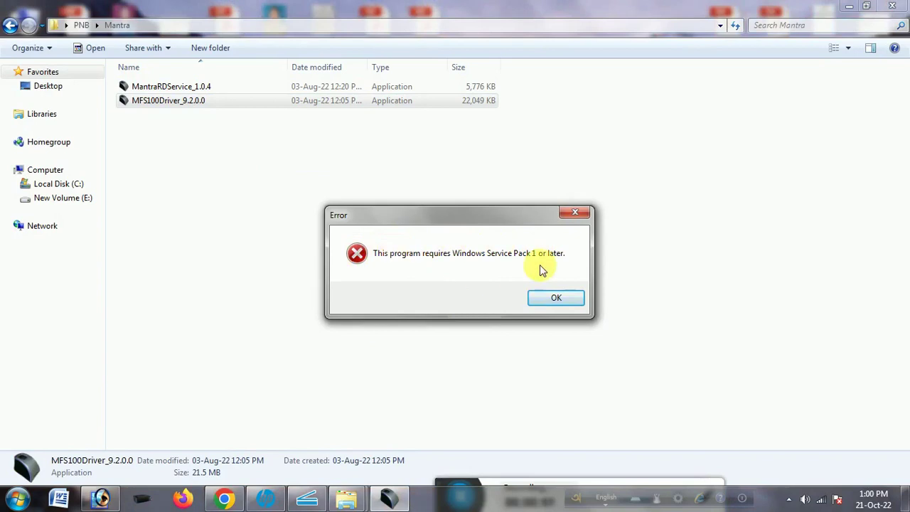
click(546, 302)
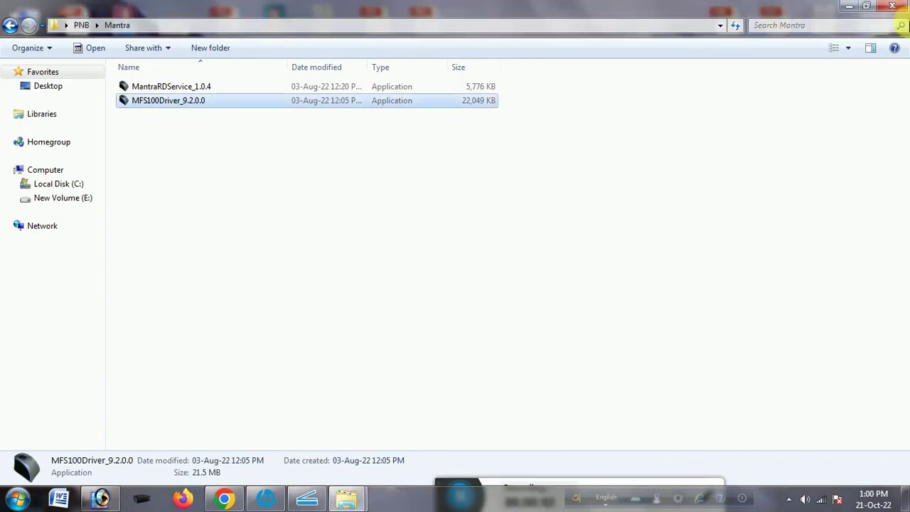
click(893, 6)
right_click(577, 180)
click(589, 216)
Search the installed programs for regedit and open the Registry Editor.
click(11, 505)
click(51, 467)
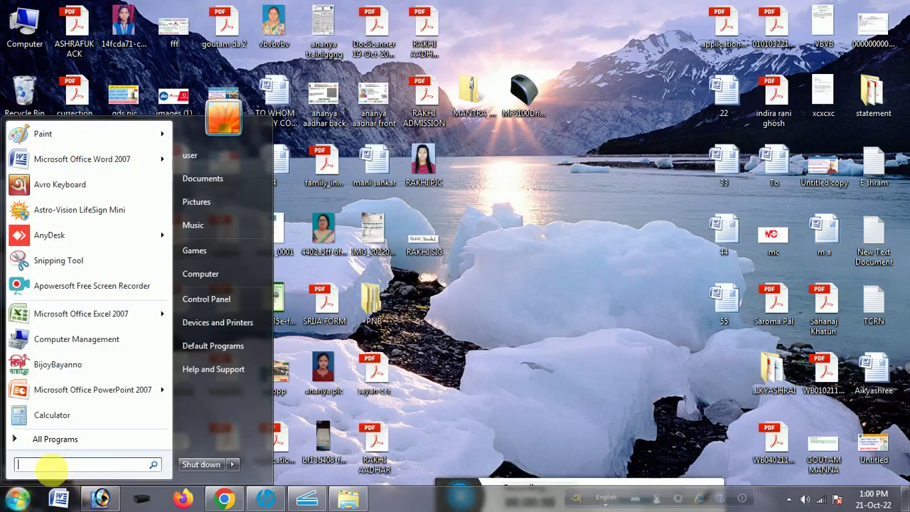
text(r)
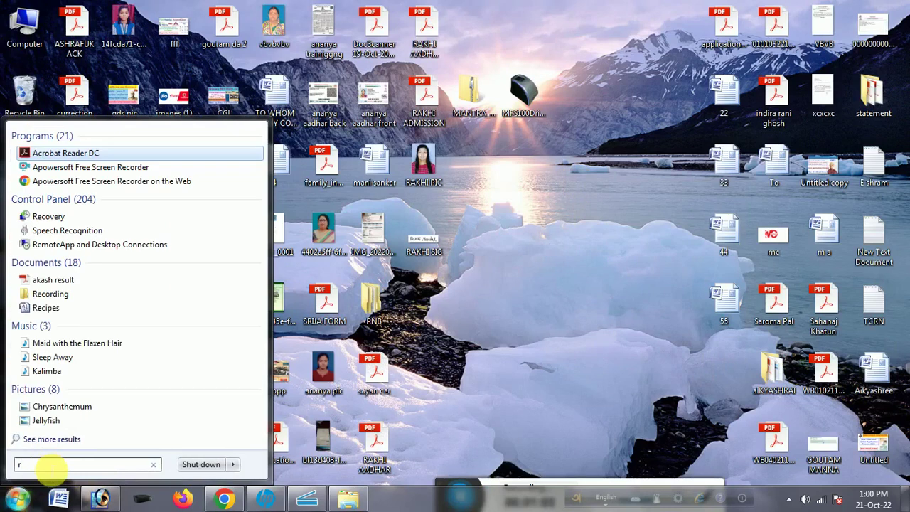
text(ge)
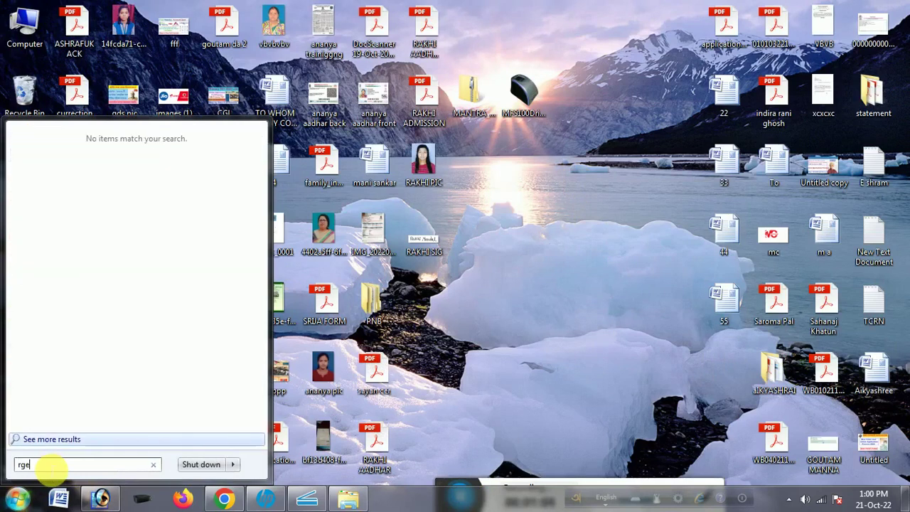
key(BackSpace)
key(BackSpace)
text(eg)
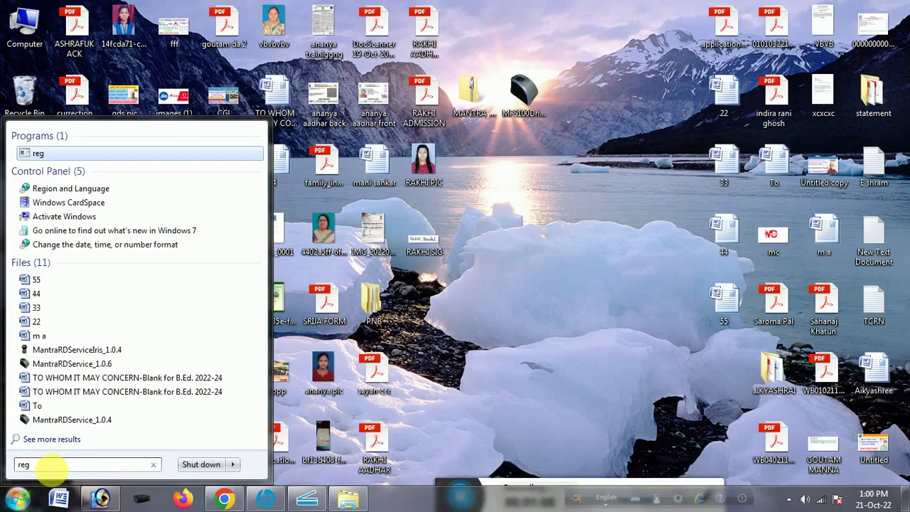
text(edit)
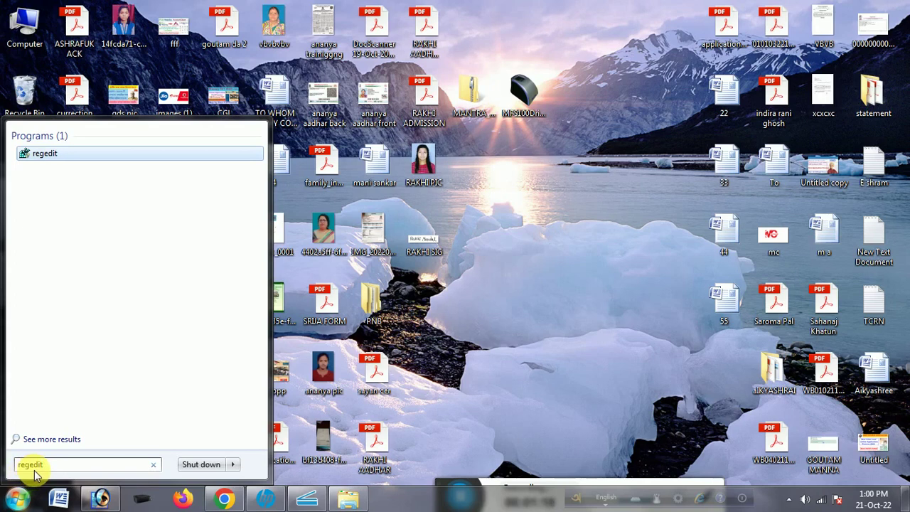
click(45, 158)
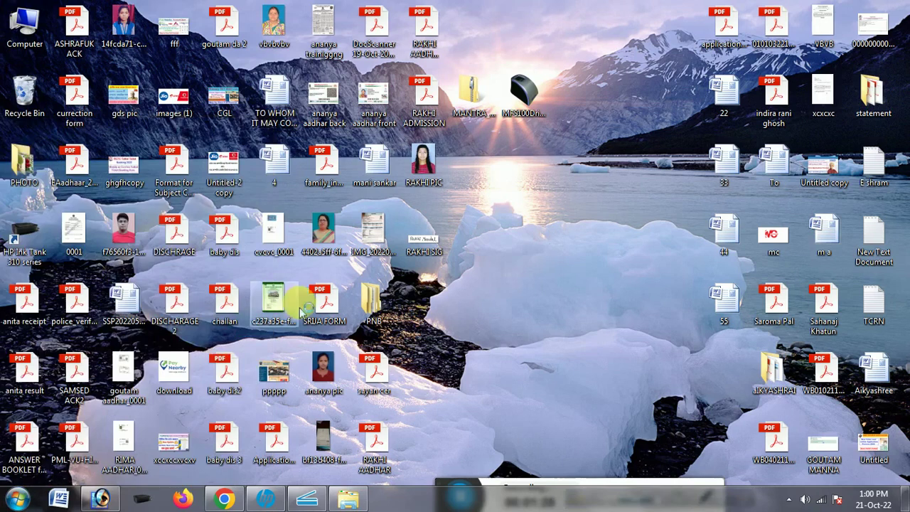
Collapse the expanded SYSTEM branch of the registry tree and reopen HKEY_LOCAL_MACHINE to list its subkeys.
scroll(288, 298, up, 20)
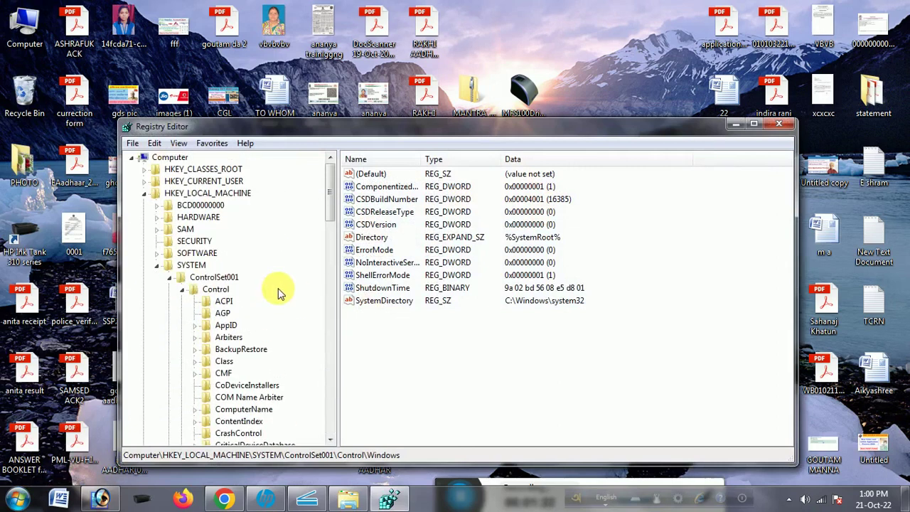
click(156, 195)
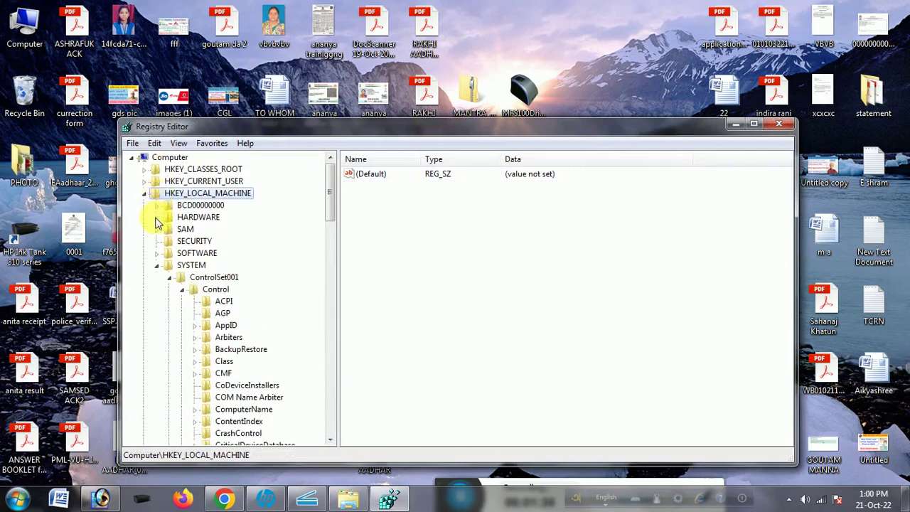
click(157, 266)
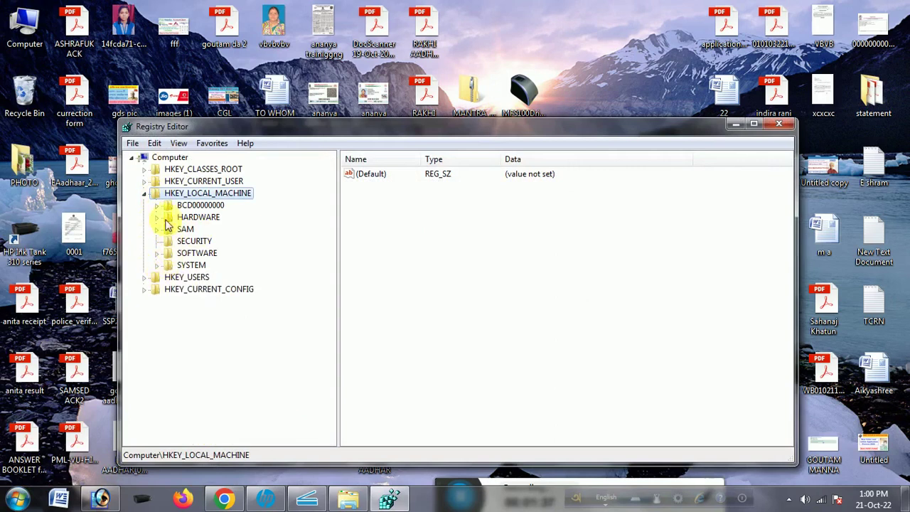
double_click(154, 182)
double_click(154, 182)
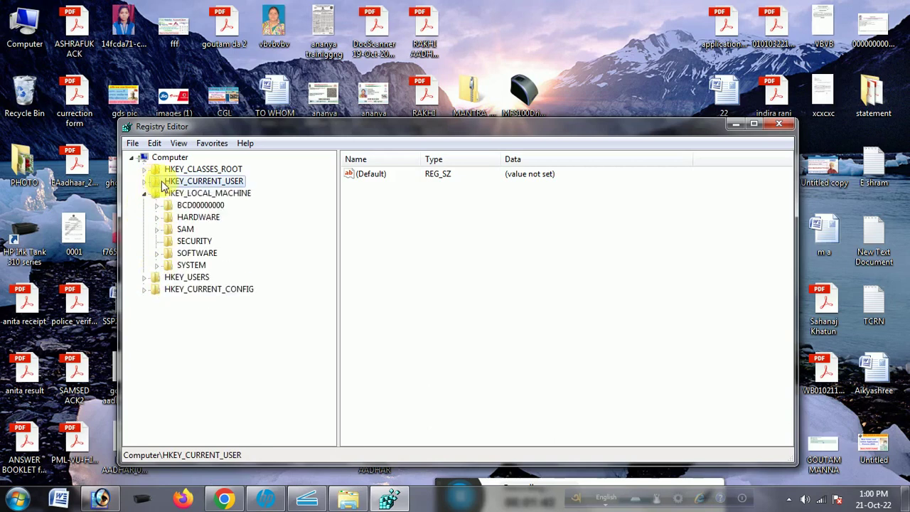
double_click(178, 193)
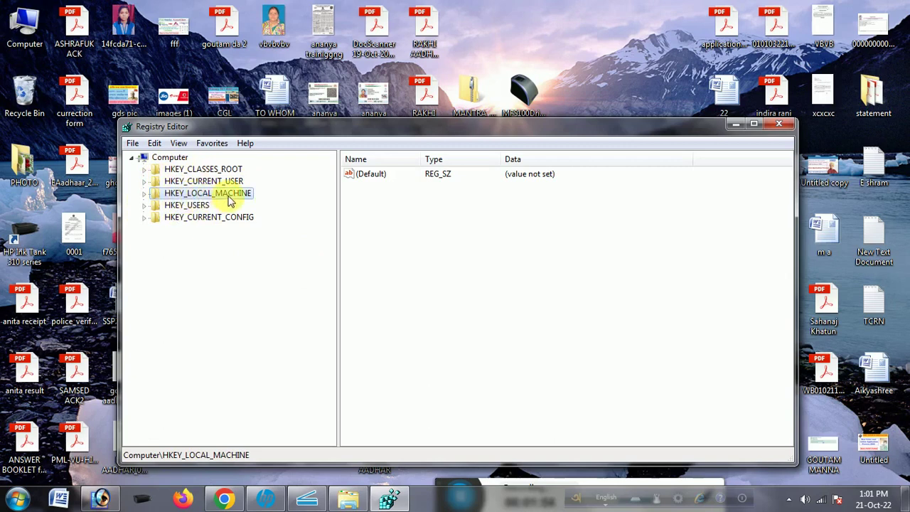
double_click(199, 196)
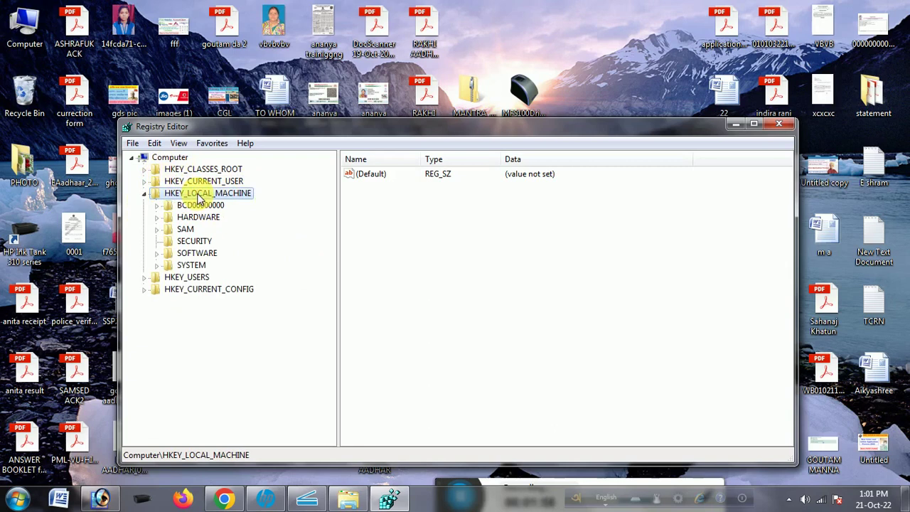
Open the Windows key under HKEY_LOCAL_MACHINE\SYSTEM\ControlSet001\Control.
double_click(189, 268)
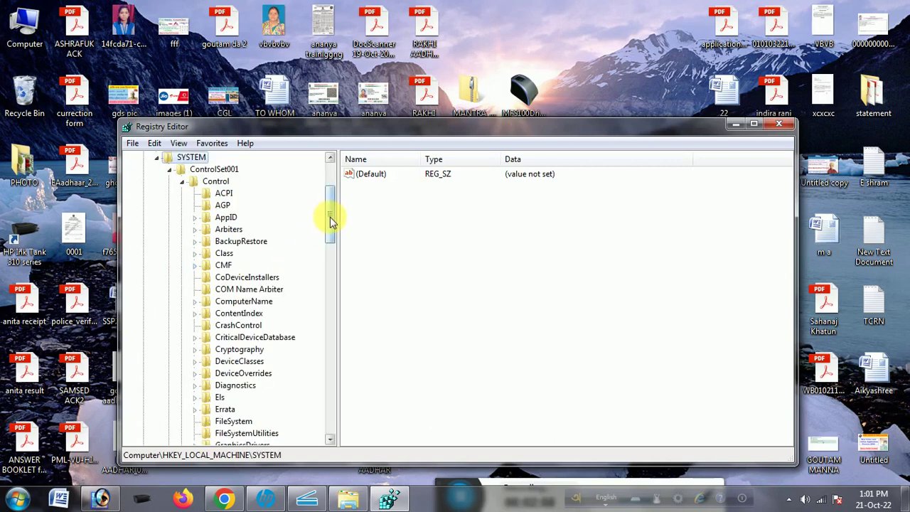
drag(330, 217, 346, 301)
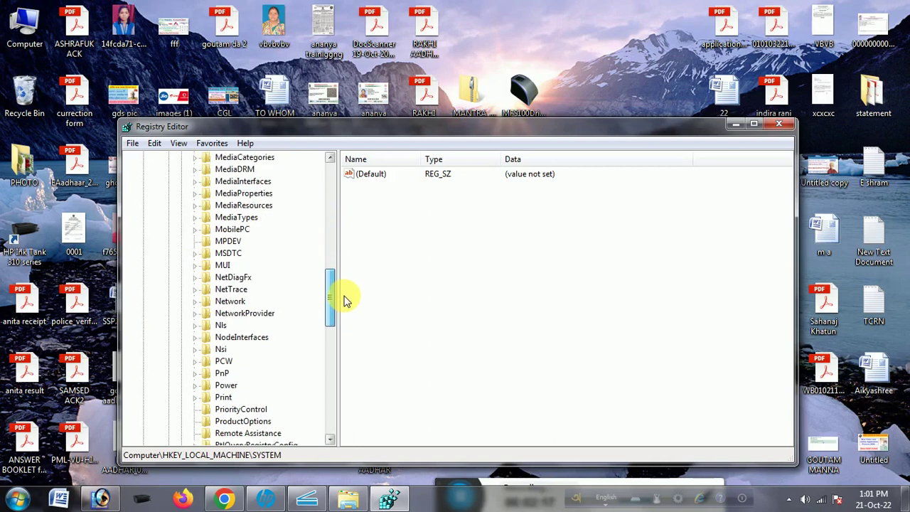
drag(346, 300, 344, 208)
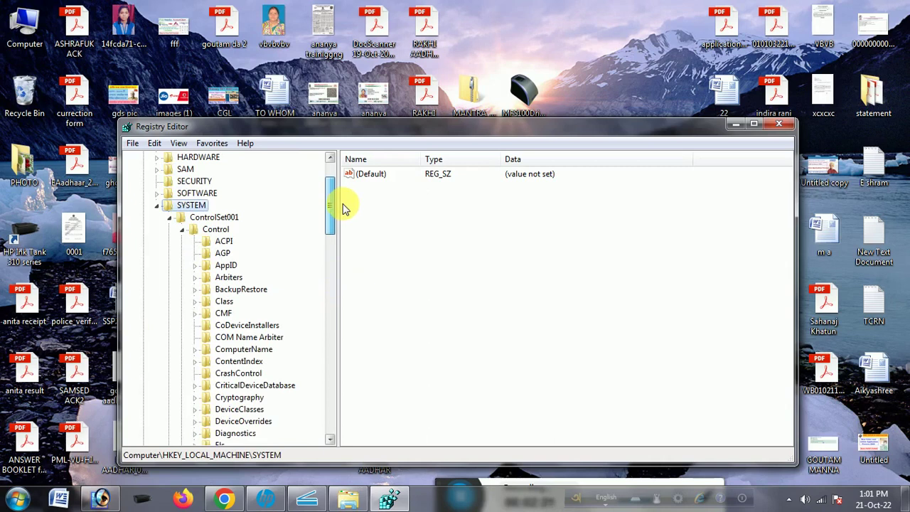
double_click(226, 219)
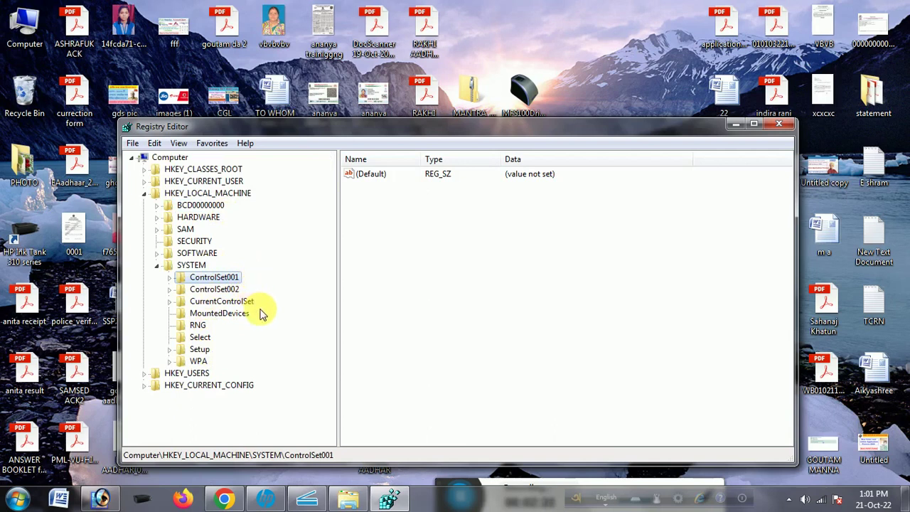
double_click(233, 280)
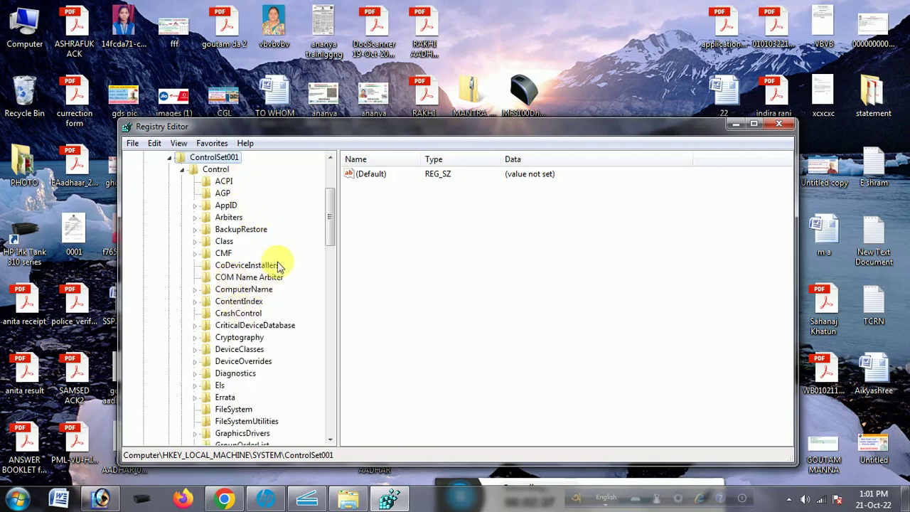
drag(330, 219, 332, 381)
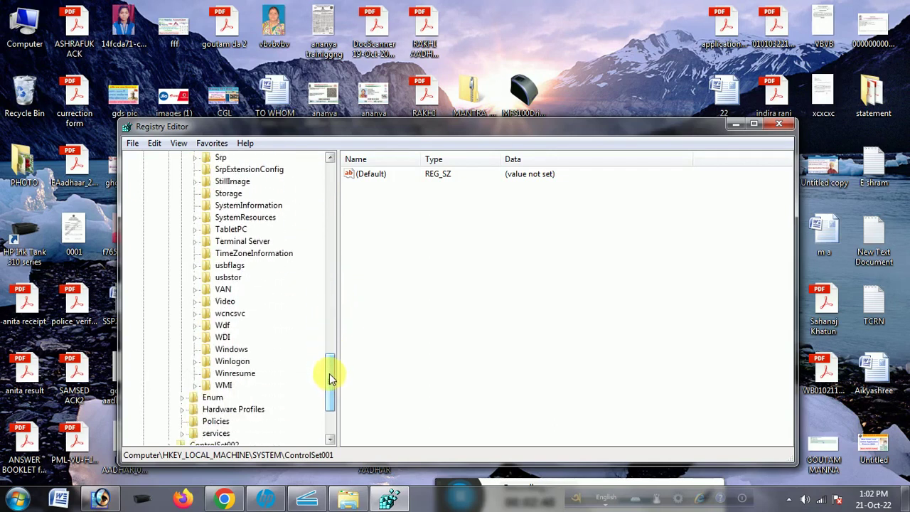
click(231, 349)
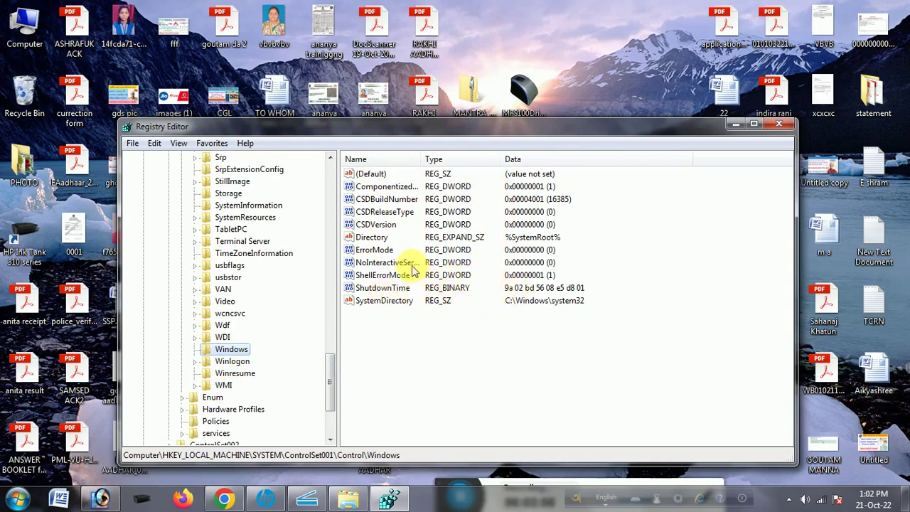
Set the CSDVersion DWORD value to 100 in hexadecimal.
click(398, 228)
click(380, 225)
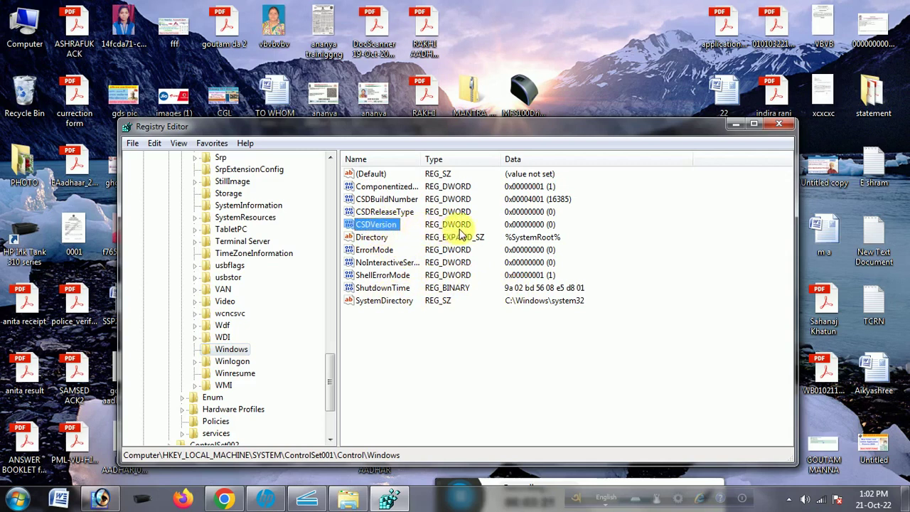
double_click(375, 226)
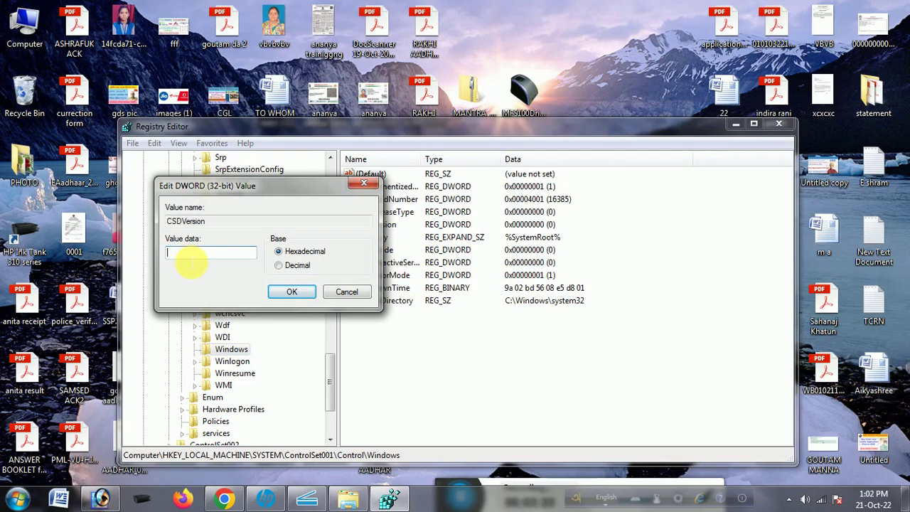
text(100)
click(306, 295)
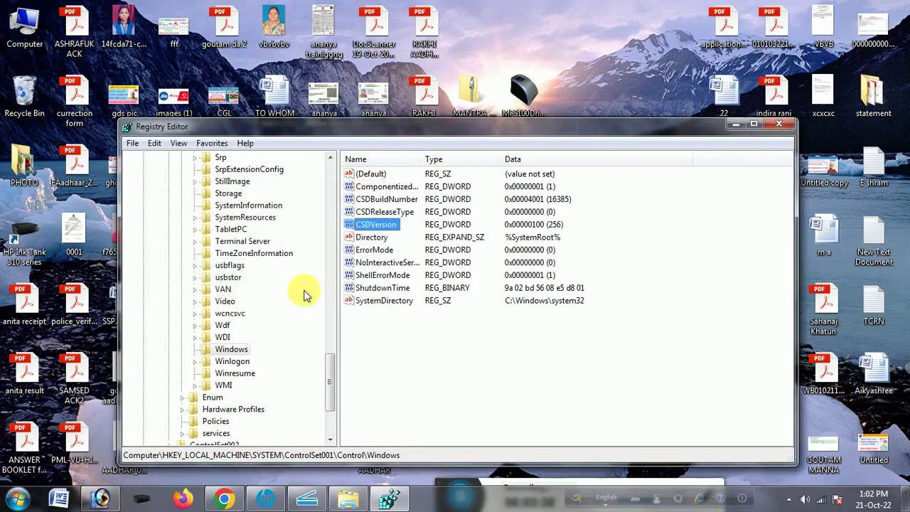
Close the Registry Editor and open the computer's additional shutdown options.
click(785, 128)
right_click(569, 202)
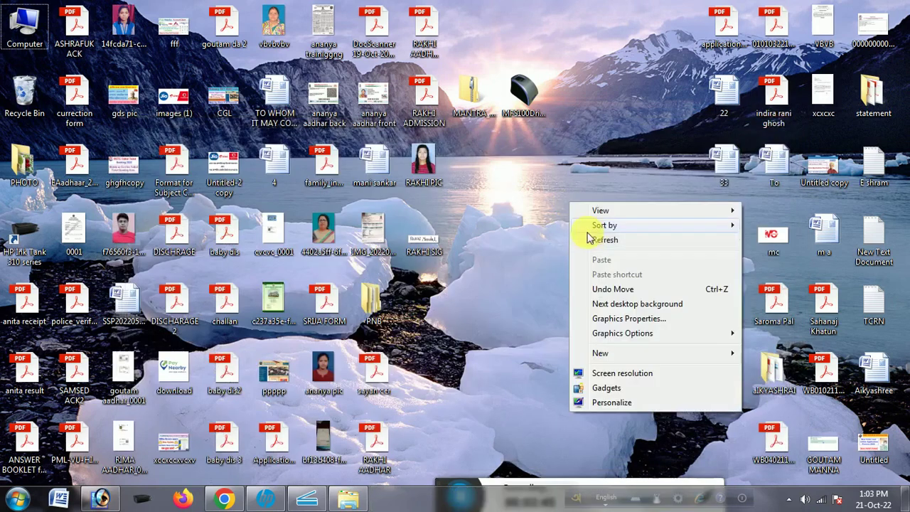
click(582, 241)
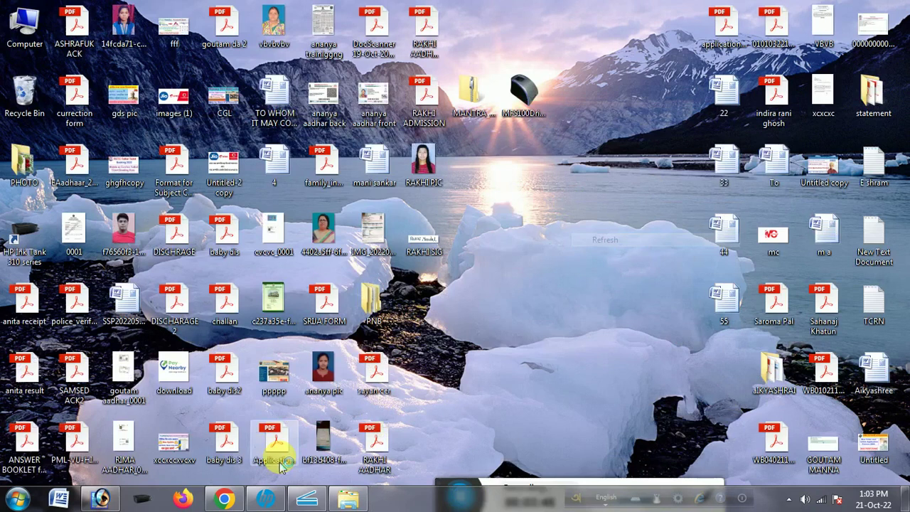
click(15, 500)
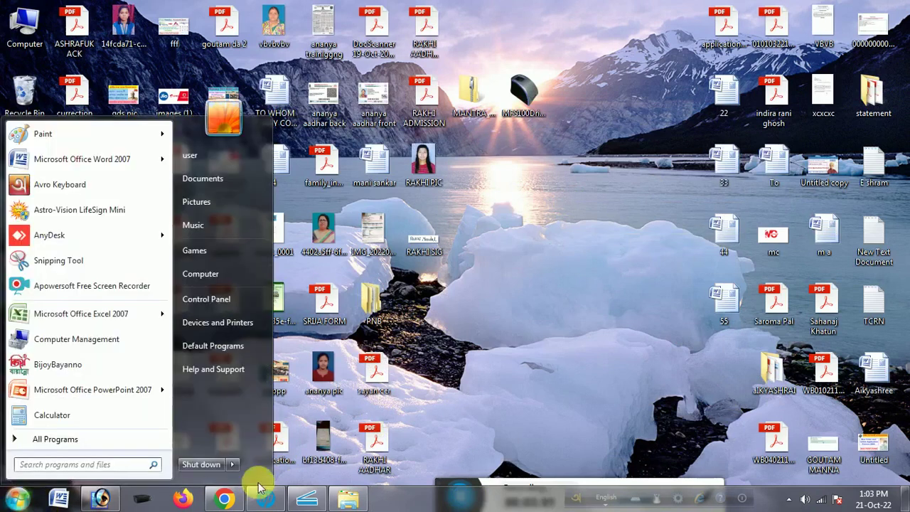
click(233, 464)
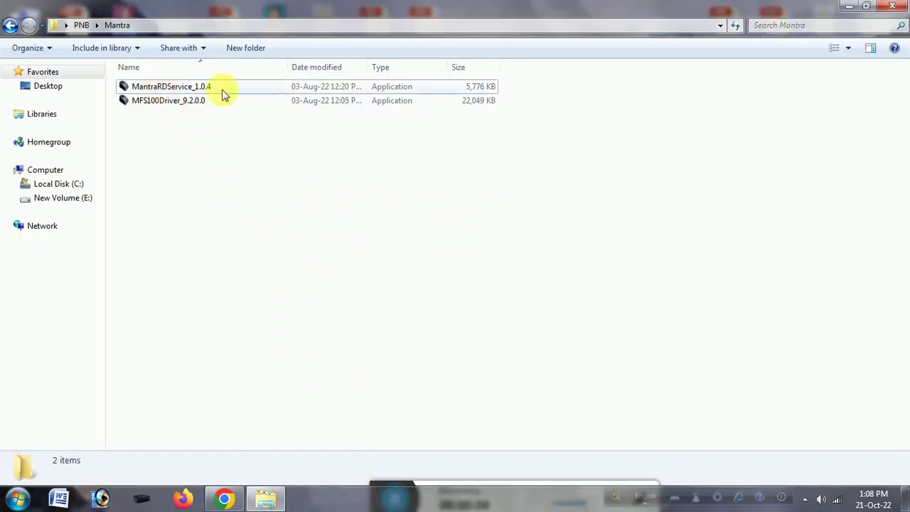
Install MantraRDService_1.0.4 from the Mantra folder with the (Default) Start Menu folder and finish its setup.
click(179, 89)
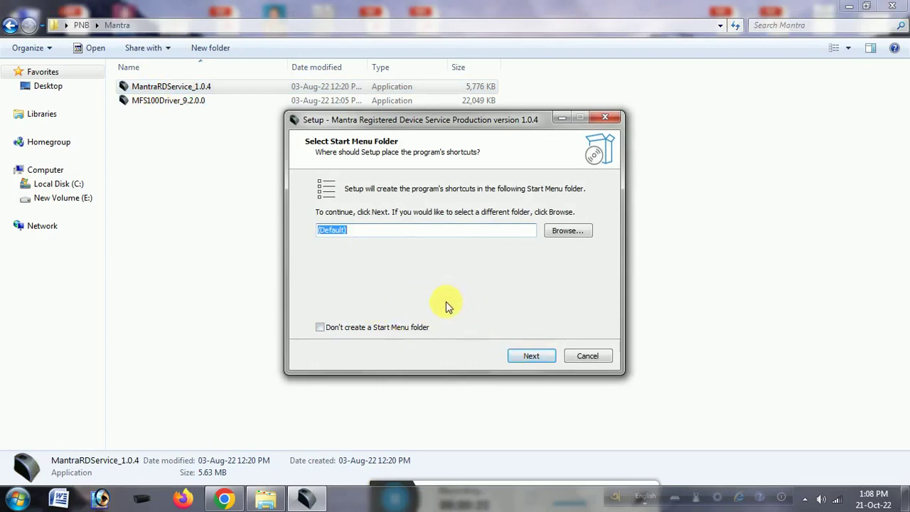
click(539, 359)
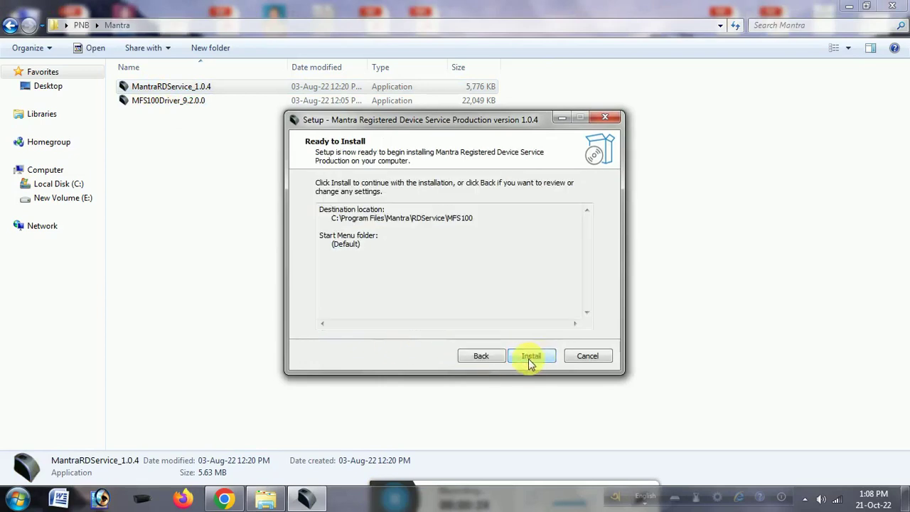
click(531, 359)
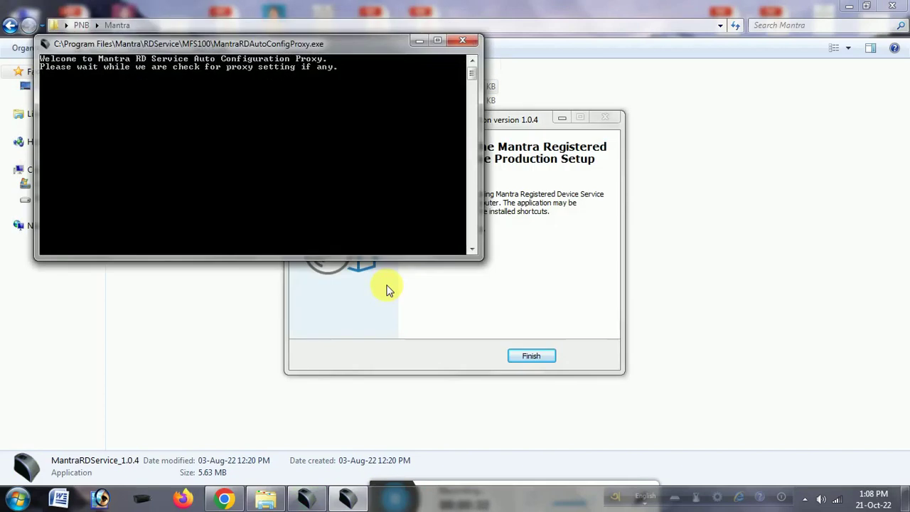
click(526, 357)
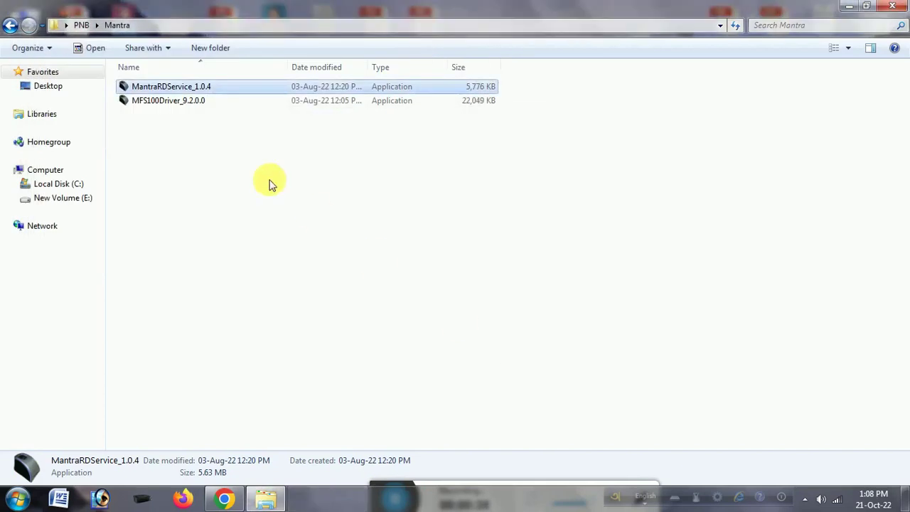
Run the MFS100Driver_9.2.0.0 setup from the Mantra folder and start the driver installation.
click(212, 187)
double_click(177, 104)
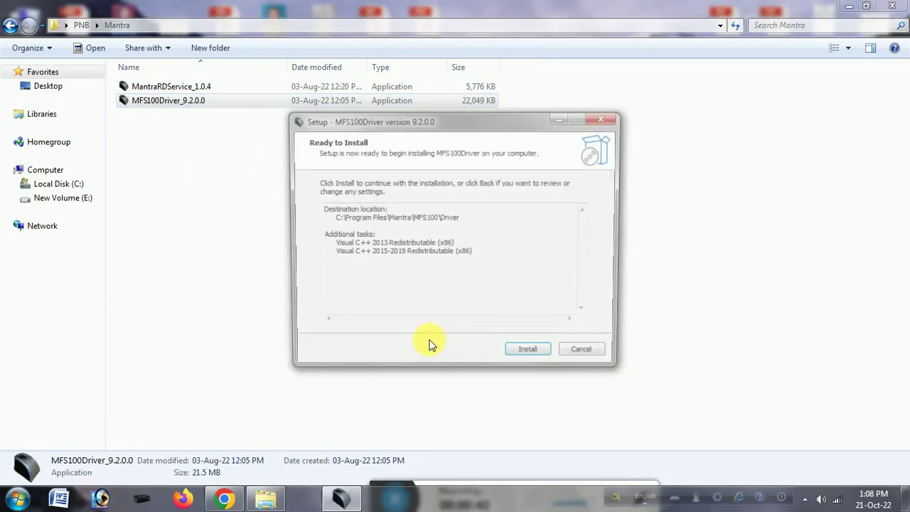
click(529, 356)
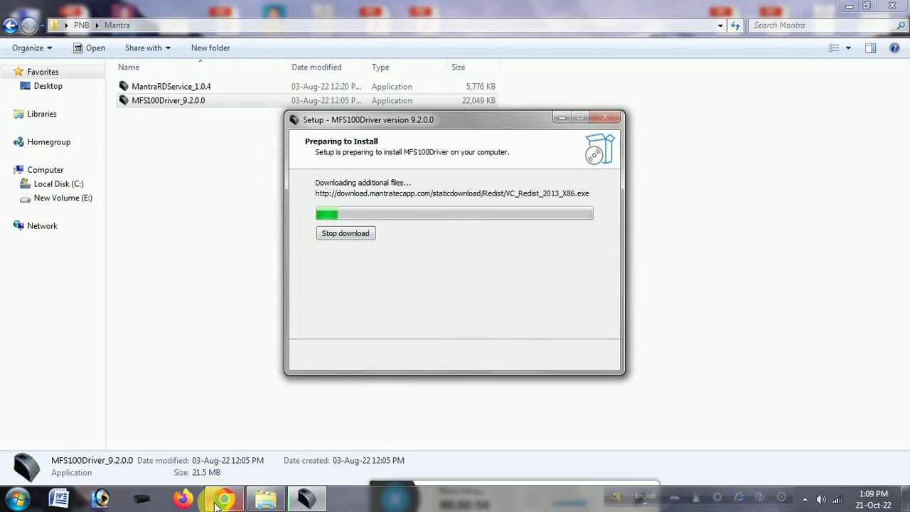
Switch to Chrome, search Google for "mantra rd service" and open the Drivers & Documents - Mantra Softech result.
mouse_move(217, 503)
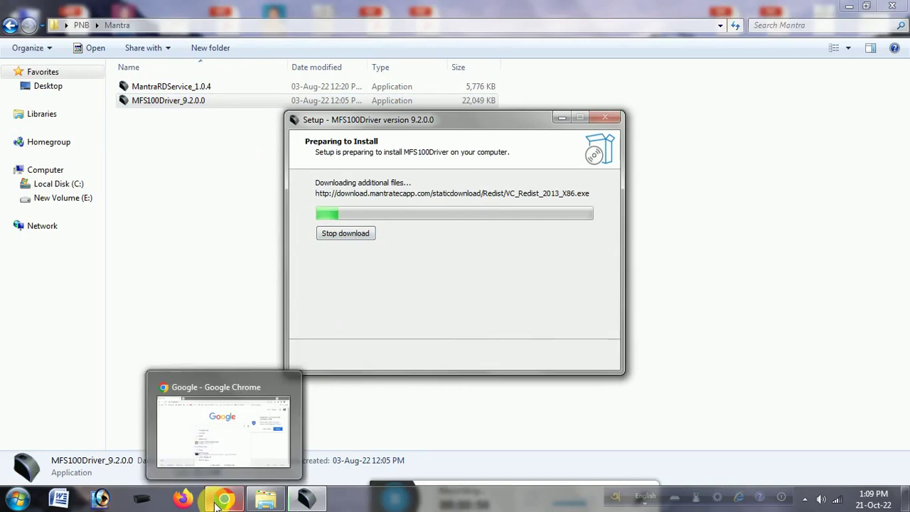
click(218, 502)
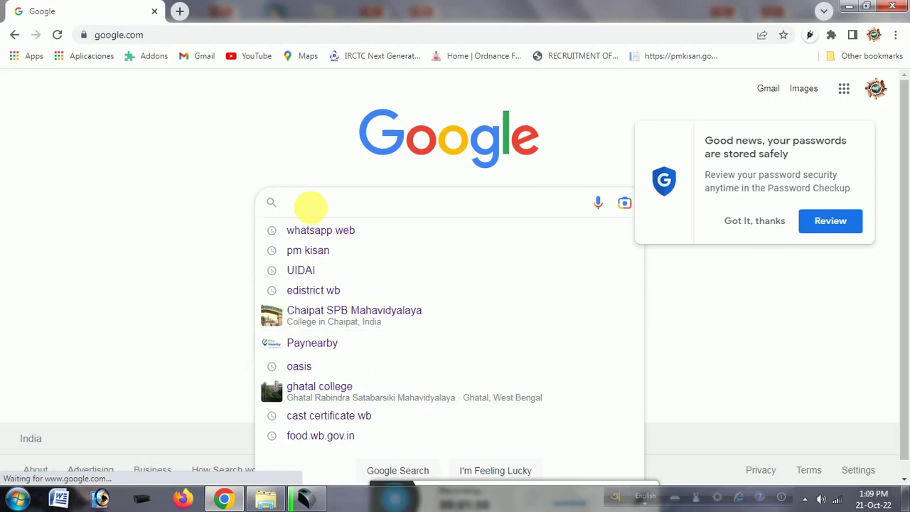
text(mantra)
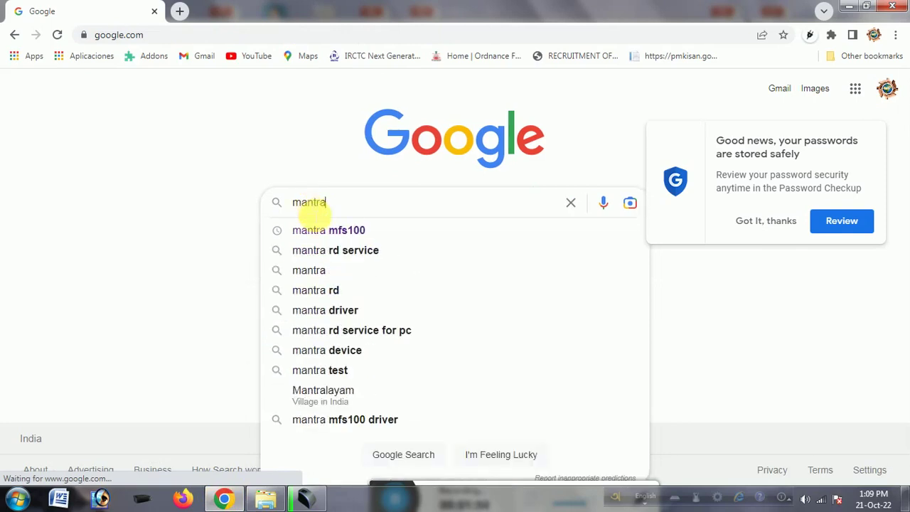
click(319, 254)
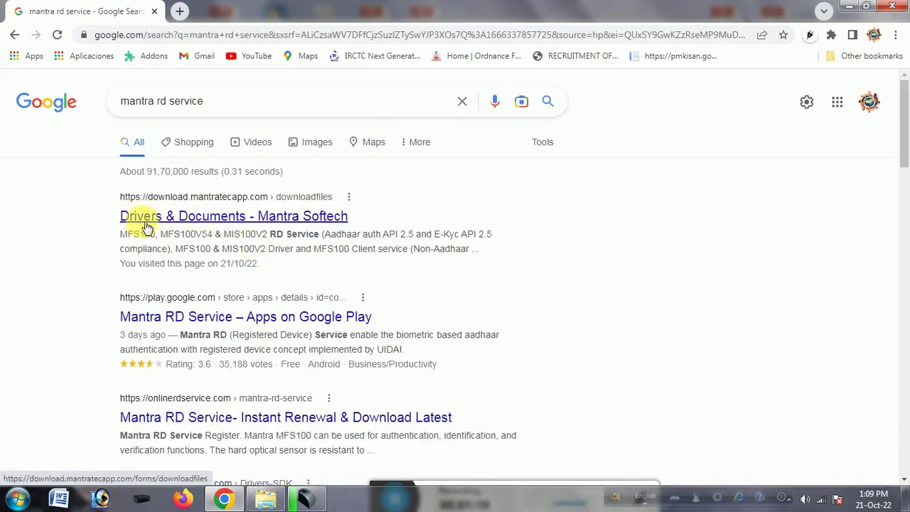
click(263, 216)
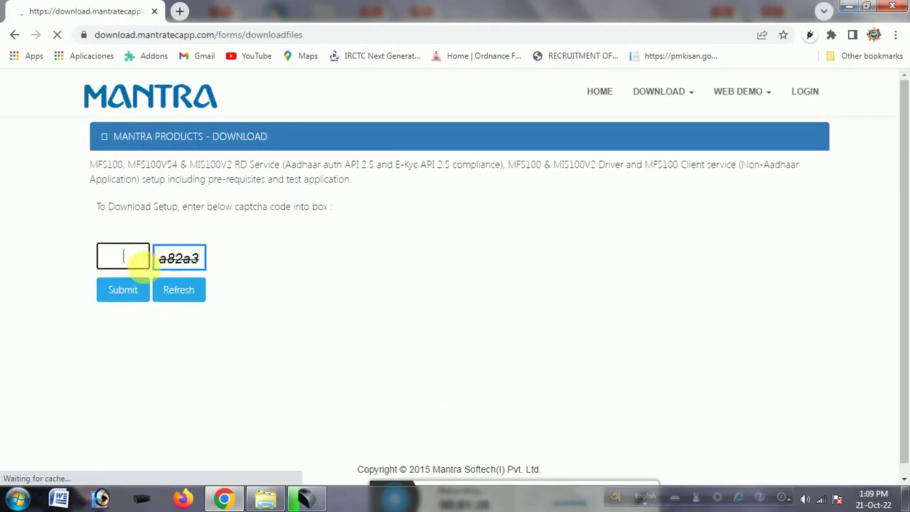
Submit the captcha code on the Mantra download page, look over the Windows RD service and driver downloads, and minimize the browser.
text(a82a3)
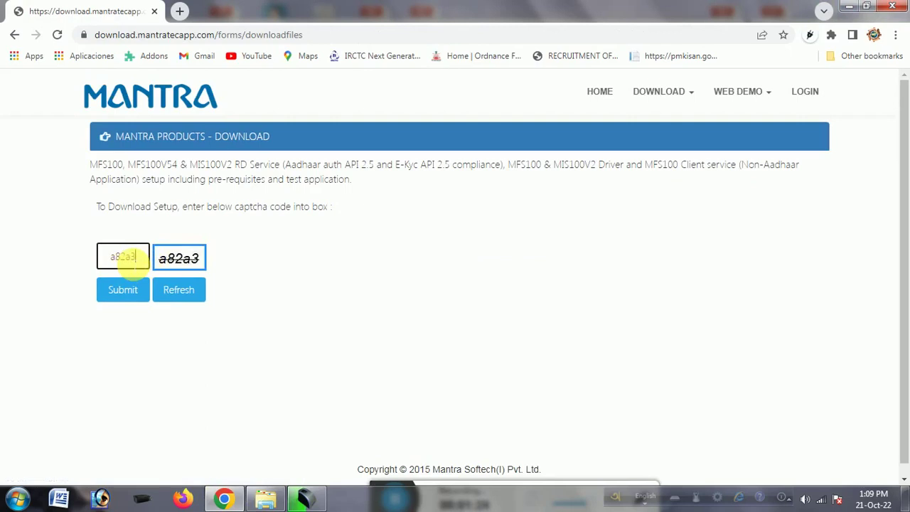
click(130, 293)
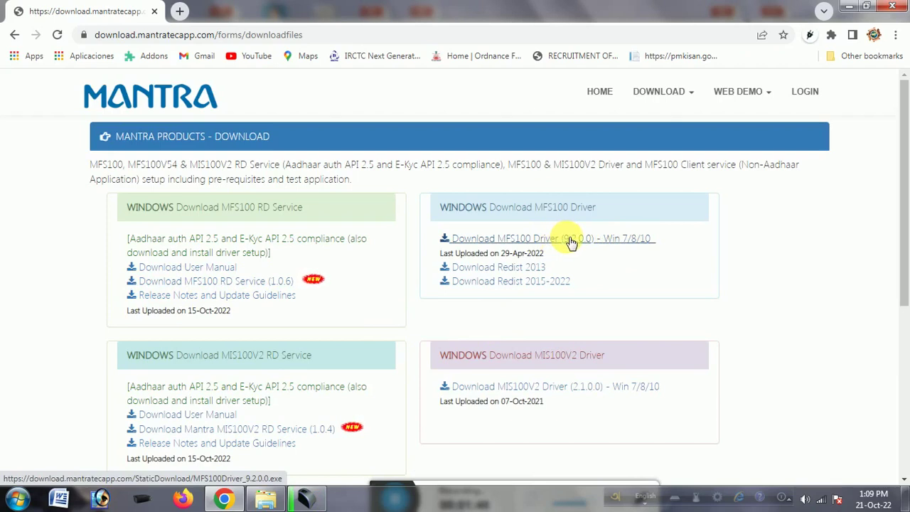
scroll(402, 302, down, 1)
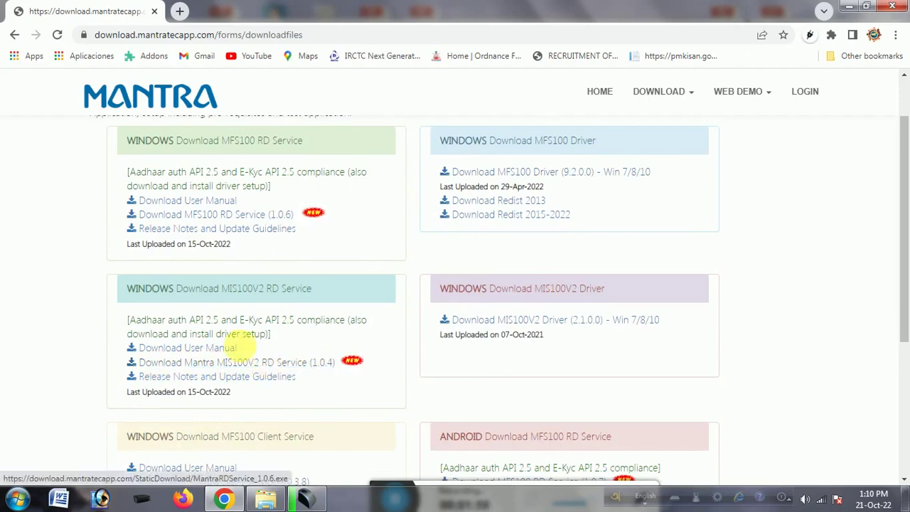
click(849, 6)
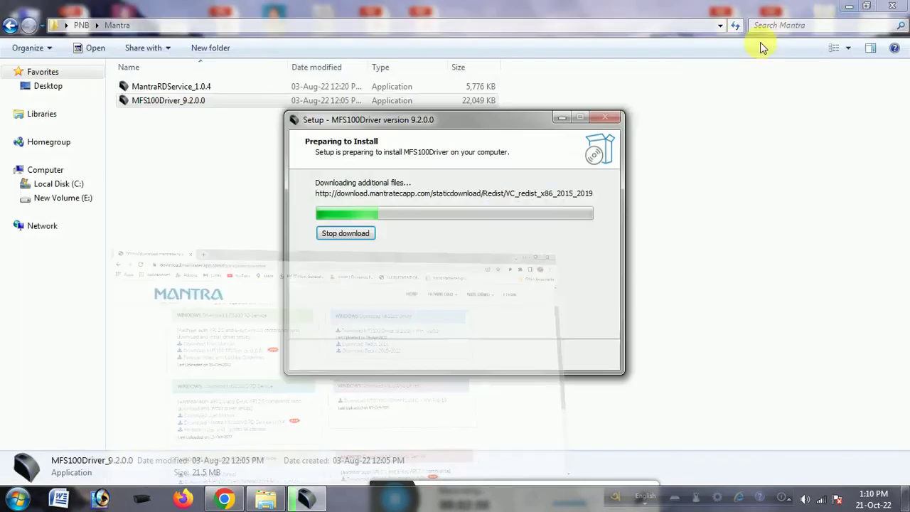